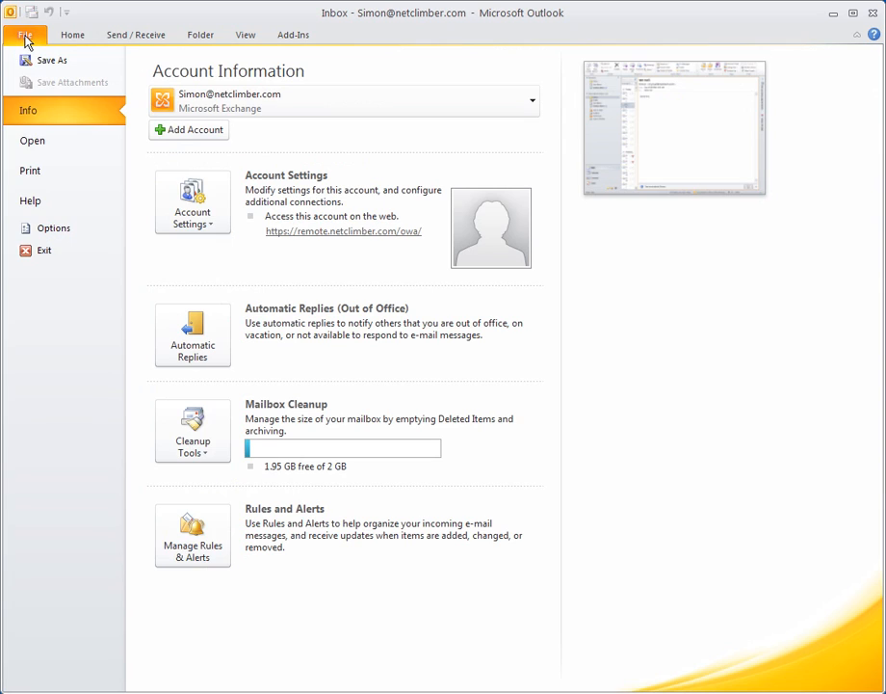
Step: Open the Account Settings dialog from the File tab's Info page
click(200, 210)
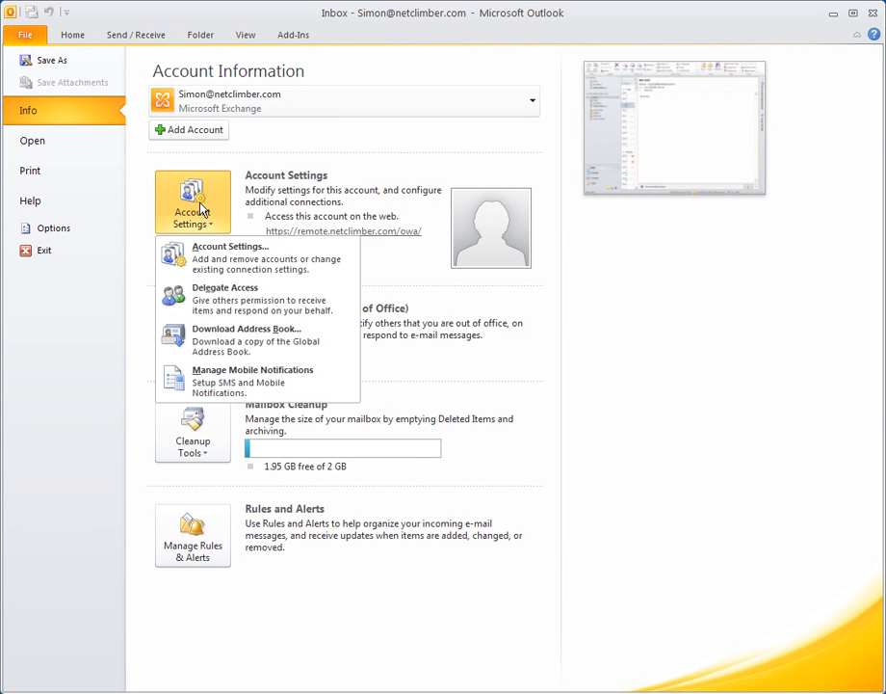
click(216, 262)
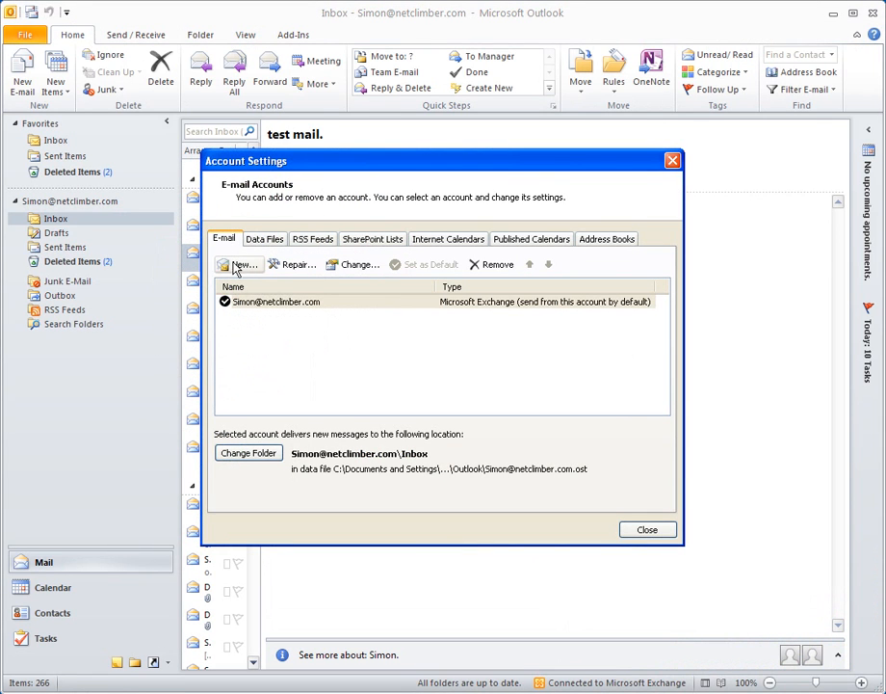
Step: Begin a new account with manually configured server settings, choosing Internet E-mail as the service
click(238, 267)
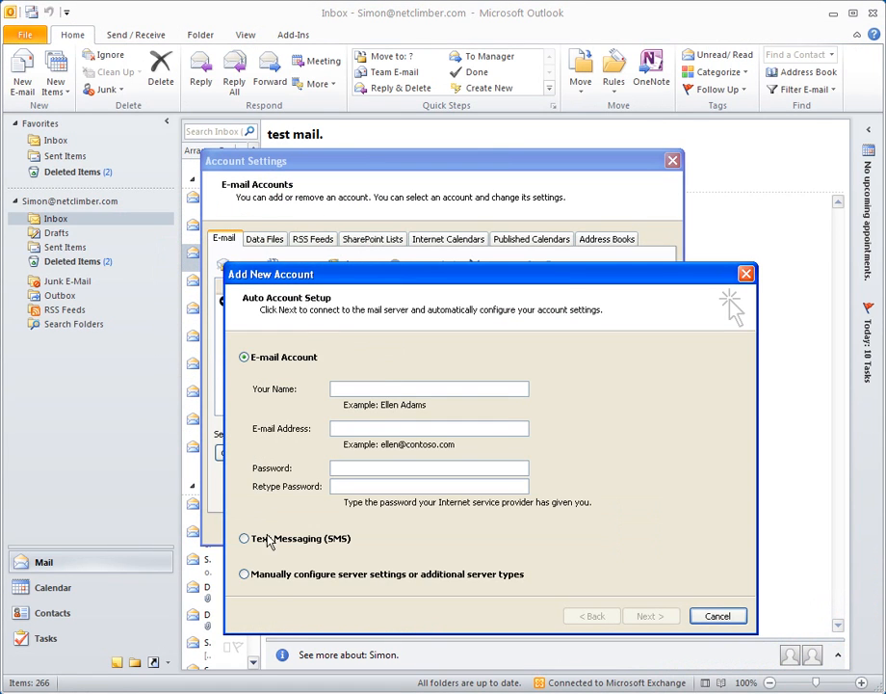
click(275, 576)
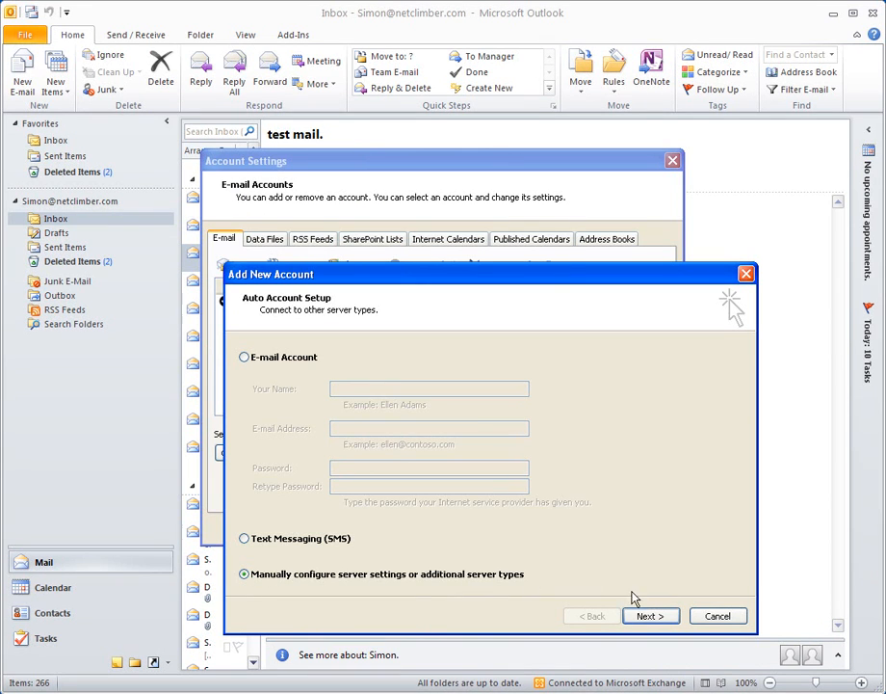
click(649, 617)
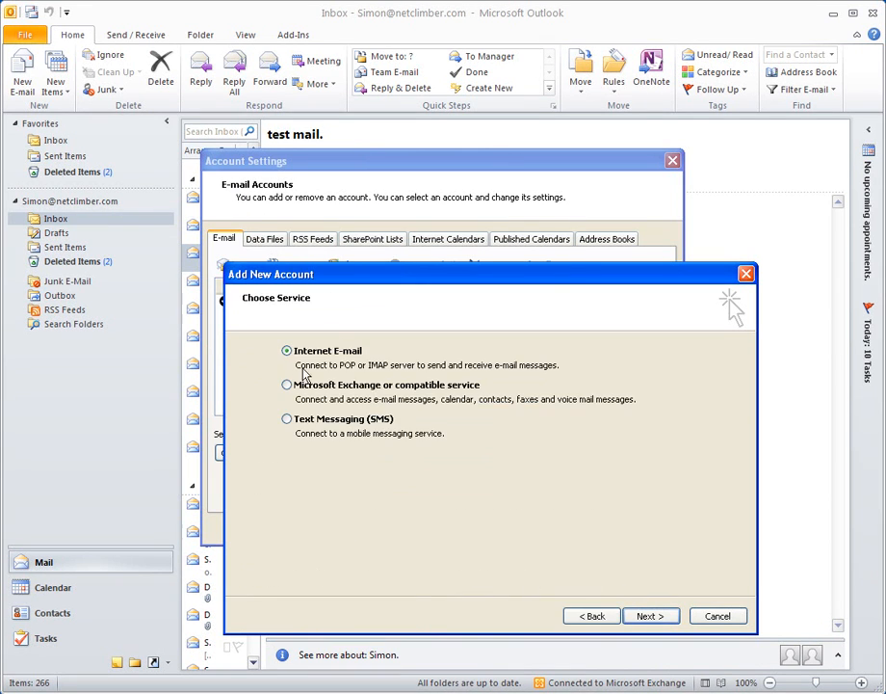
click(659, 620)
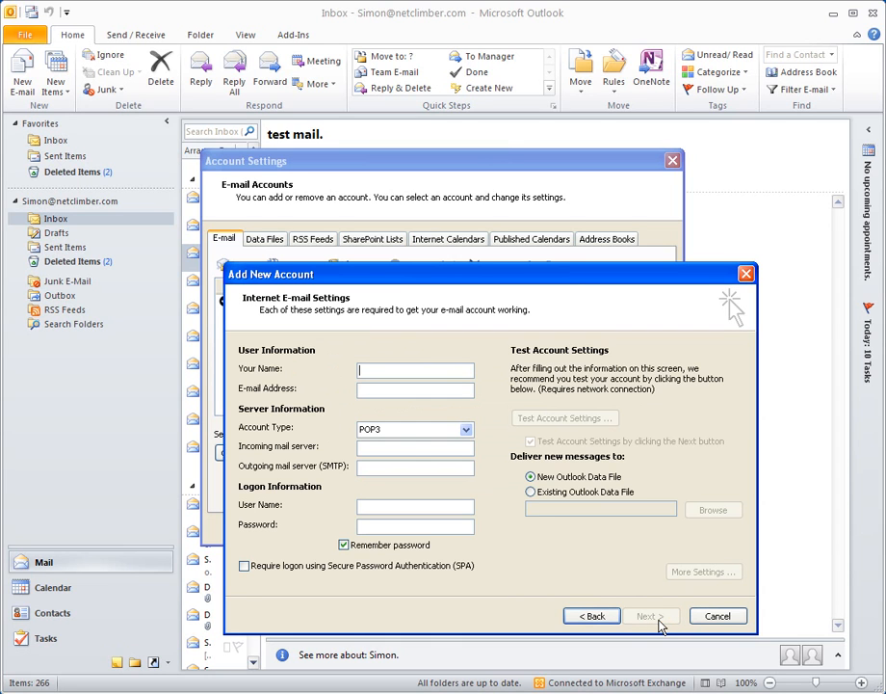
Step: Enter the display name, the e-mail address, and mail.netctech.com as incoming and outgoing servers
click(396, 368)
text(Simon)
key(Tab)
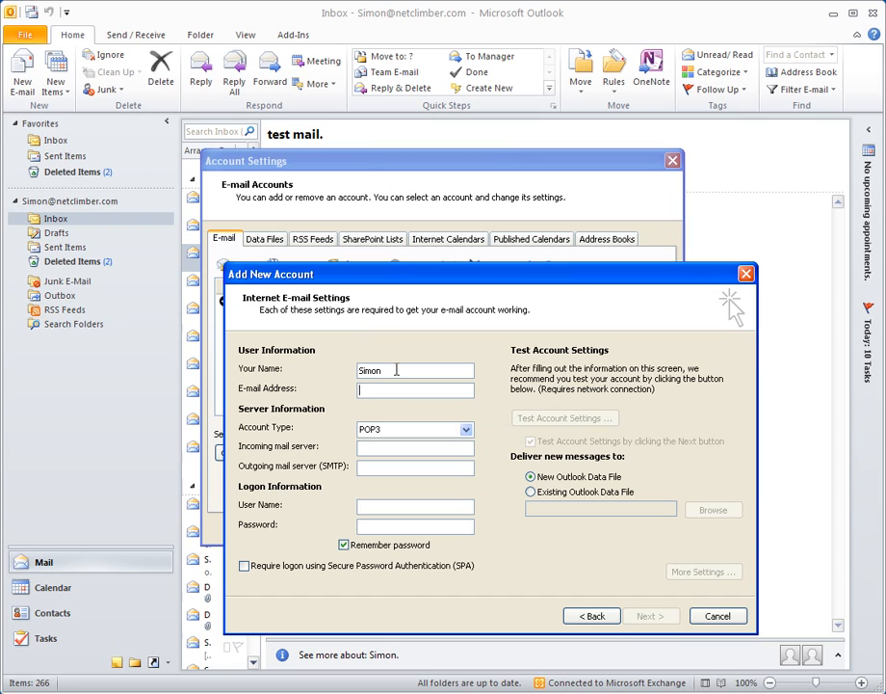
click(437, 444)
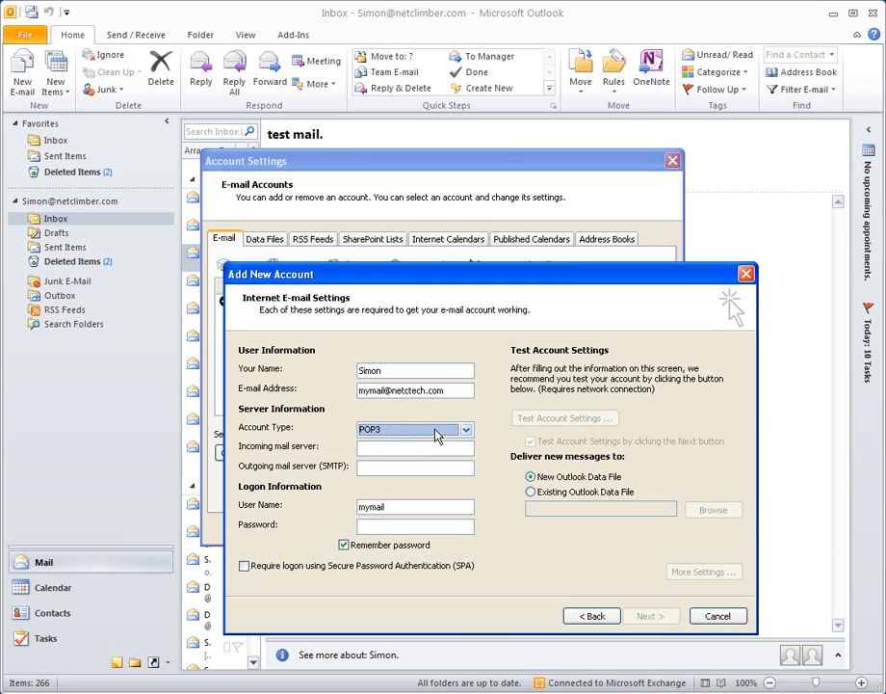
text(mail)
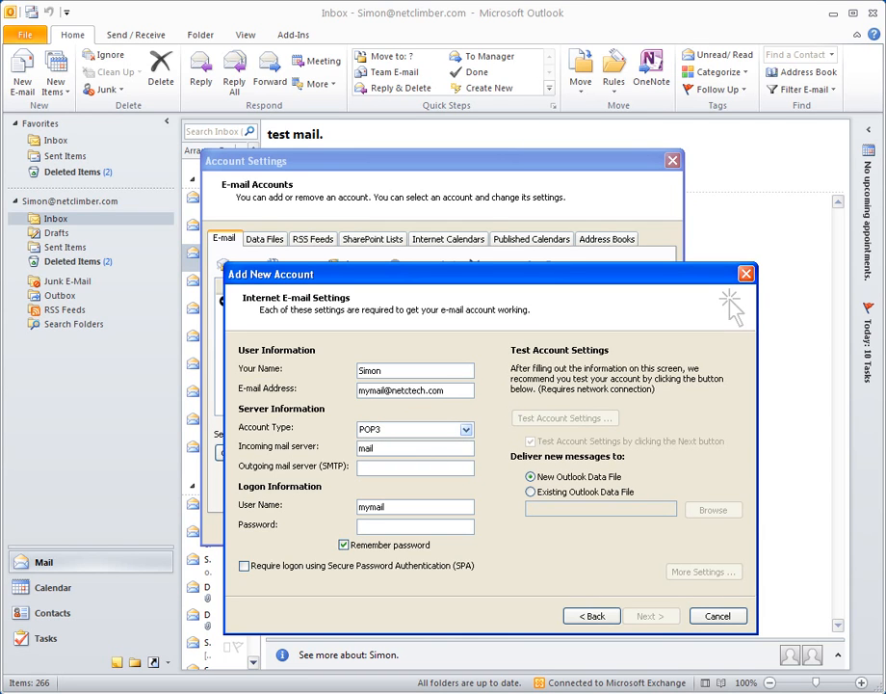
text(.netctech.com)
key(Tab)
text(mail.)
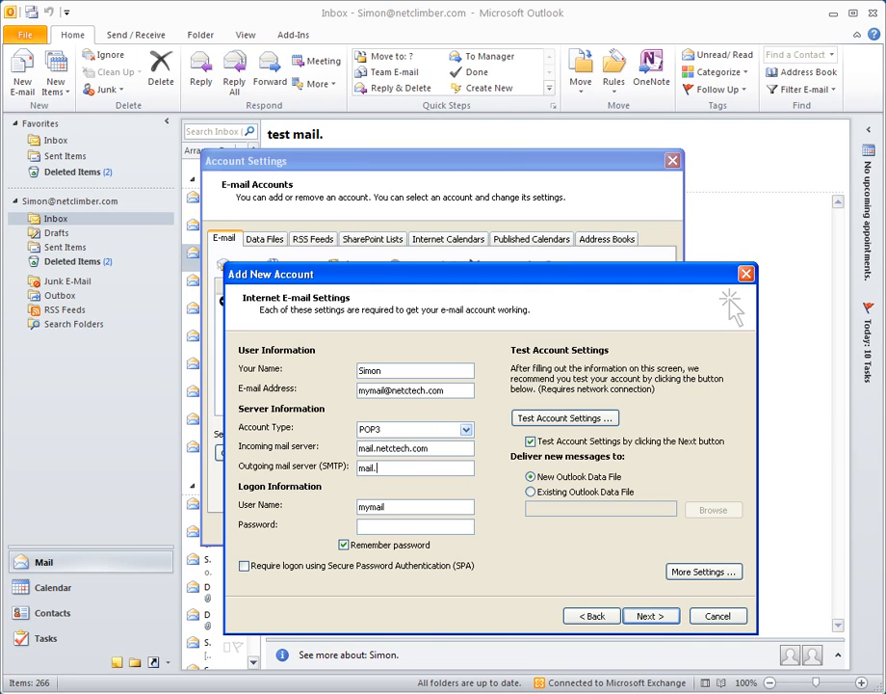
text(netctech.com)
Step: Fill in the logon user name with the account's e-mail address and enter the password
key(Tab)
text(m)
key(BackSpace)
key(Tab)
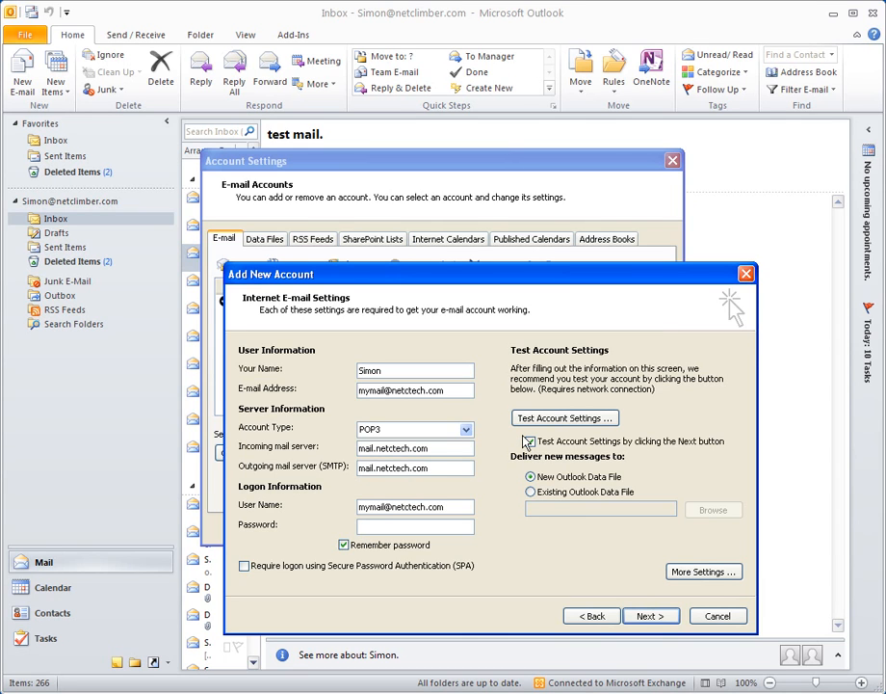
text(password)
Step: Retype the incoming server's domain so it reads mail.netctech.com again
double_click(410, 446)
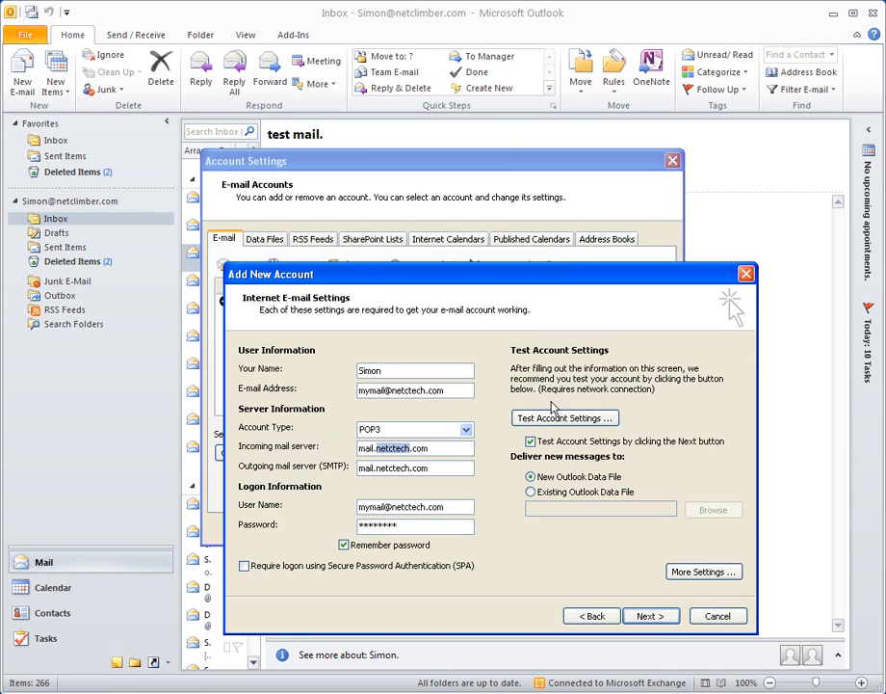
text(chocolatefactory)
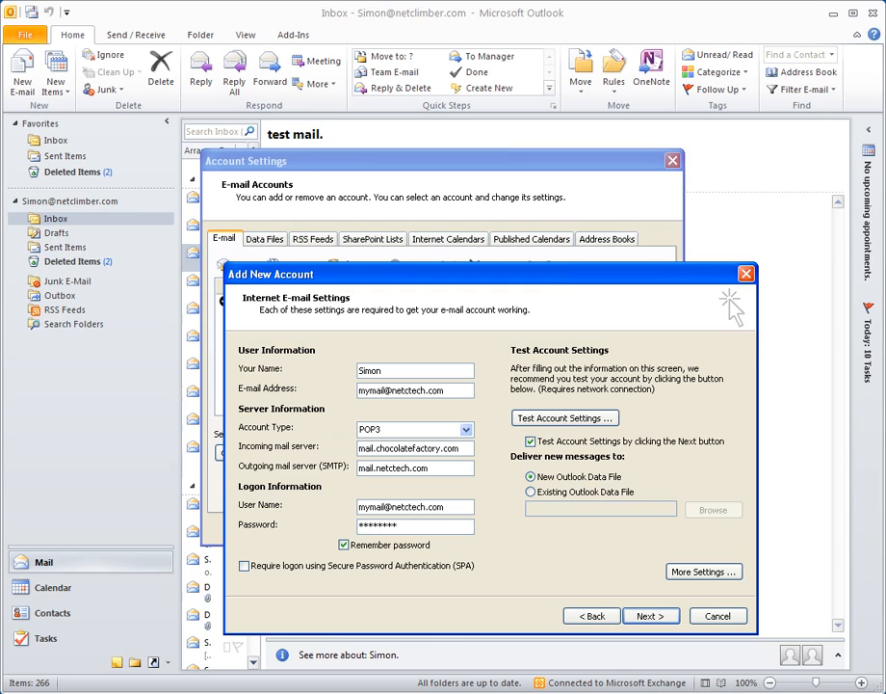
key(BackSpace)
key(BackSpace)
key(BackSpace)
key(BackSpace)
key(BackSpace)
key(BackSpace)
key(BackSpace)
key(BackSpace)
key(BackSpace)
key(BackSpace)
key(BackSpace)
key(BackSpace)
key(BackSpace)
key(BackSpace)
key(BackSpace)
text(example)
key(BackSpace)
key(BackSpace)
key(BackSpace)
key(BackSpace)
key(BackSpace)
key(BackSpace)
key(BackSpace)
text(netctech)
Step: In More Settings, require authentication for the outgoing SMTP server
click(689, 575)
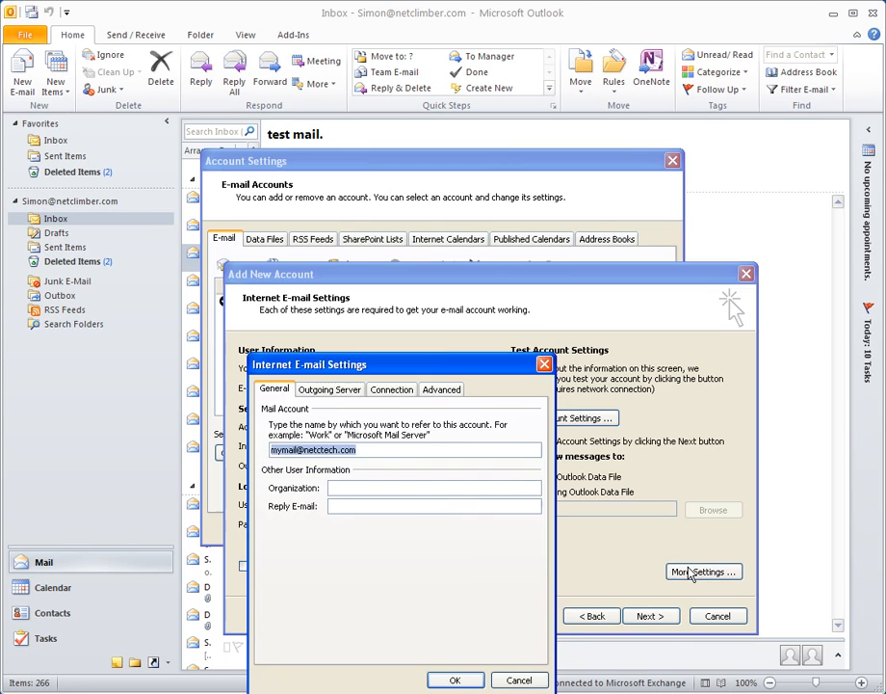
click(332, 390)
click(289, 411)
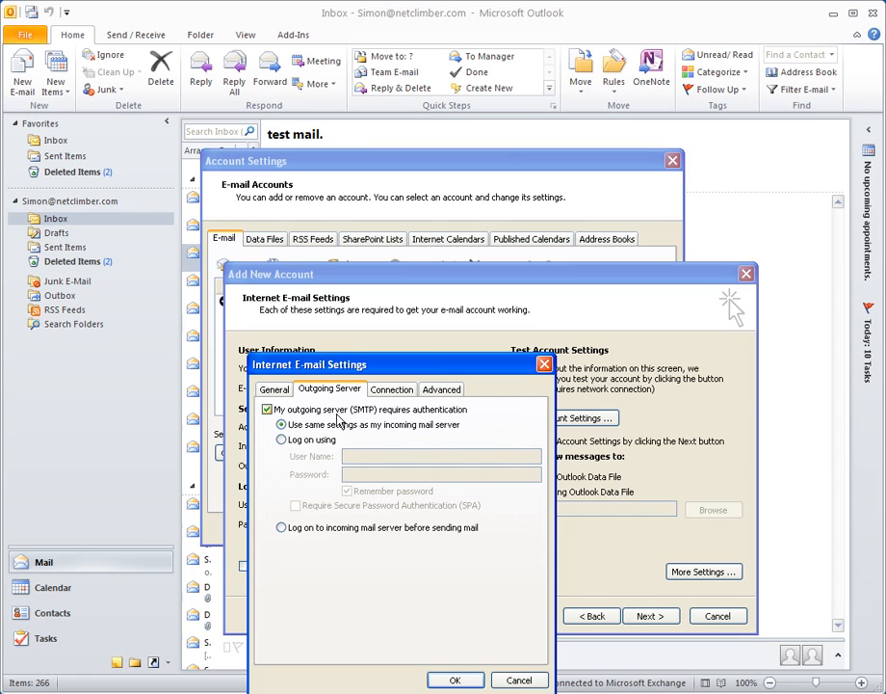
click(279, 410)
click(280, 410)
Step: Set the outgoing SMTP port to 587 and keep server copies, removed after 7 days
click(442, 392)
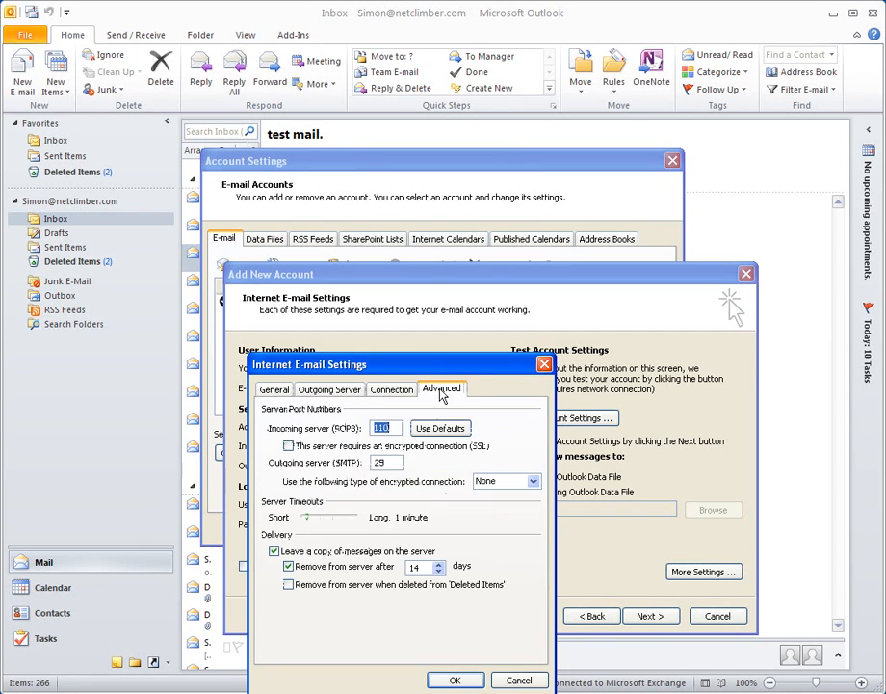
double_click(380, 462)
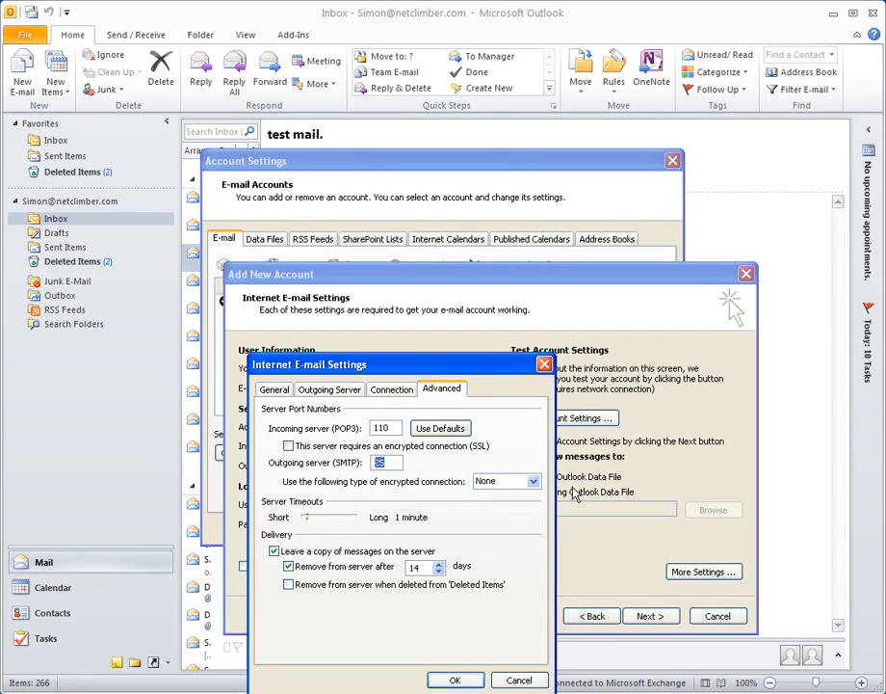
text(587)
click(288, 567)
click(288, 566)
drag(439, 571, 443, 575)
click(275, 552)
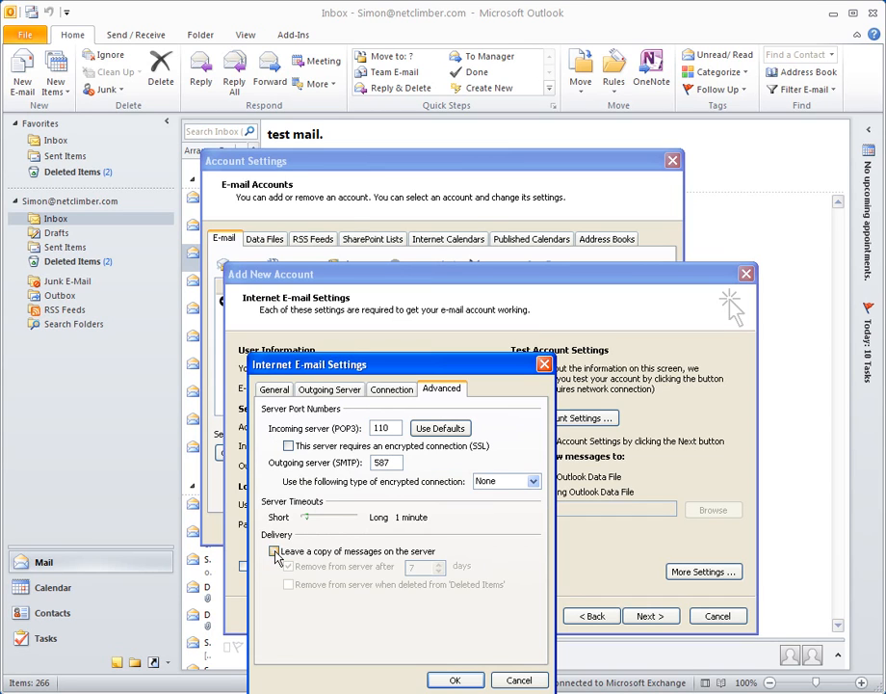
click(275, 552)
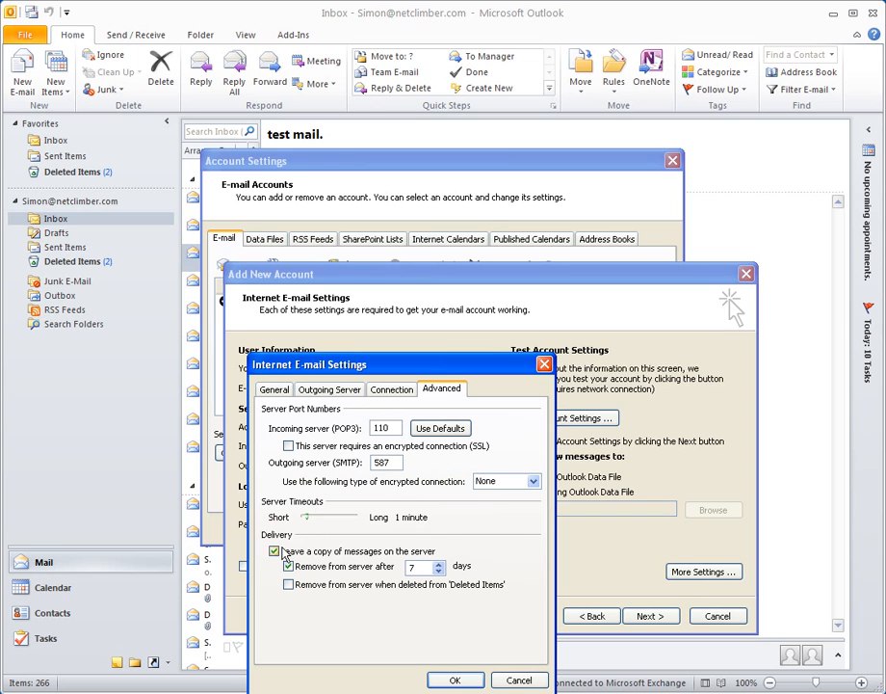
click(379, 553)
click(381, 555)
click(381, 555)
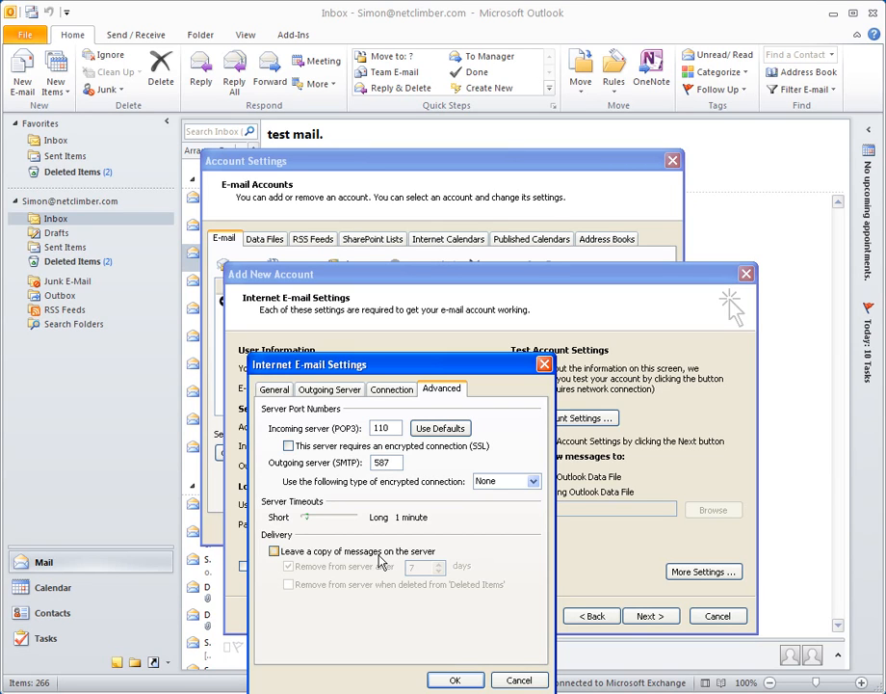
click(381, 557)
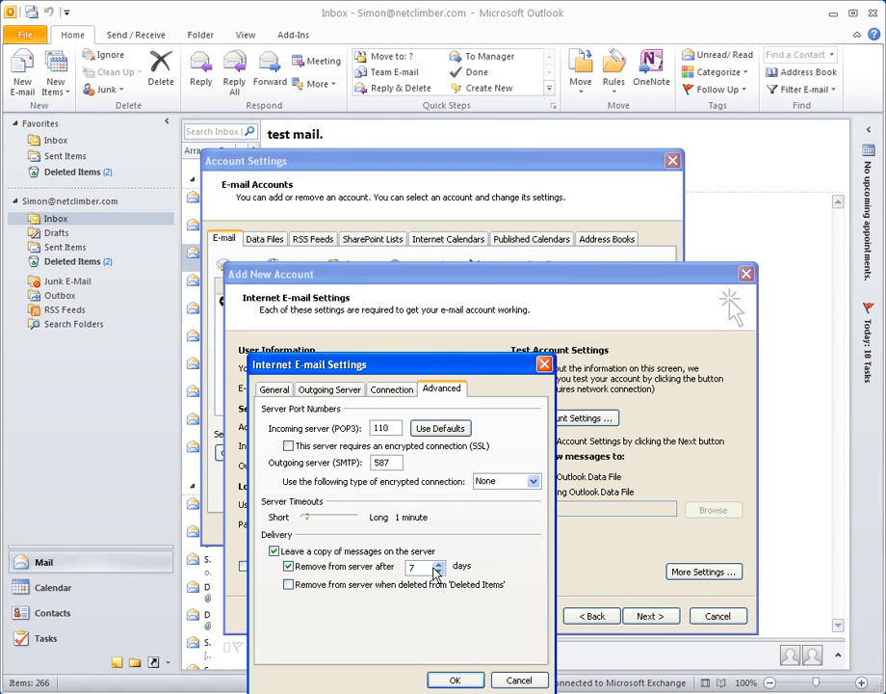
Step: Confirm the extra settings, pass the account test, and finish the wizard and Account Settings
click(458, 681)
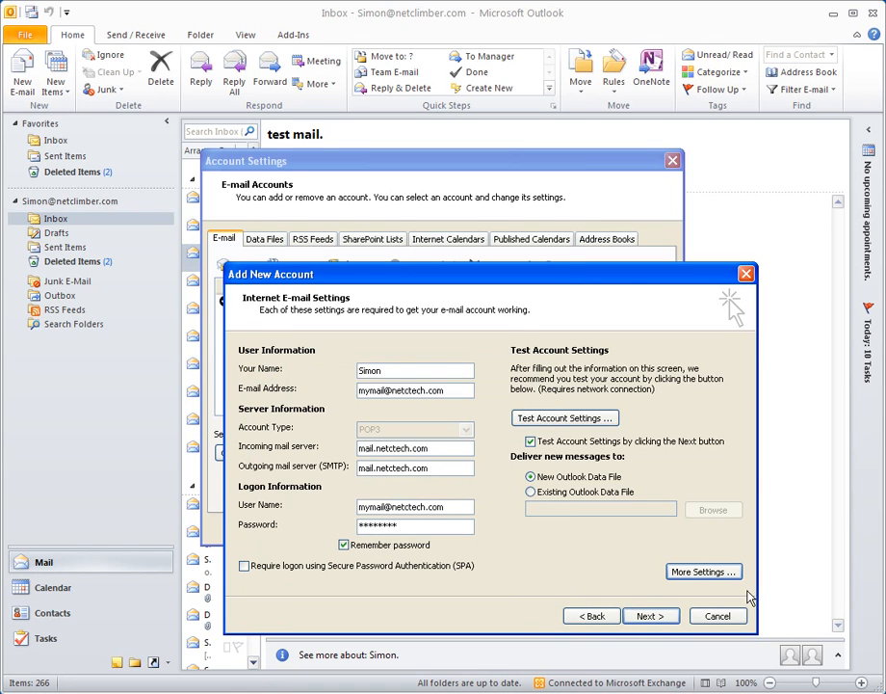
click(669, 616)
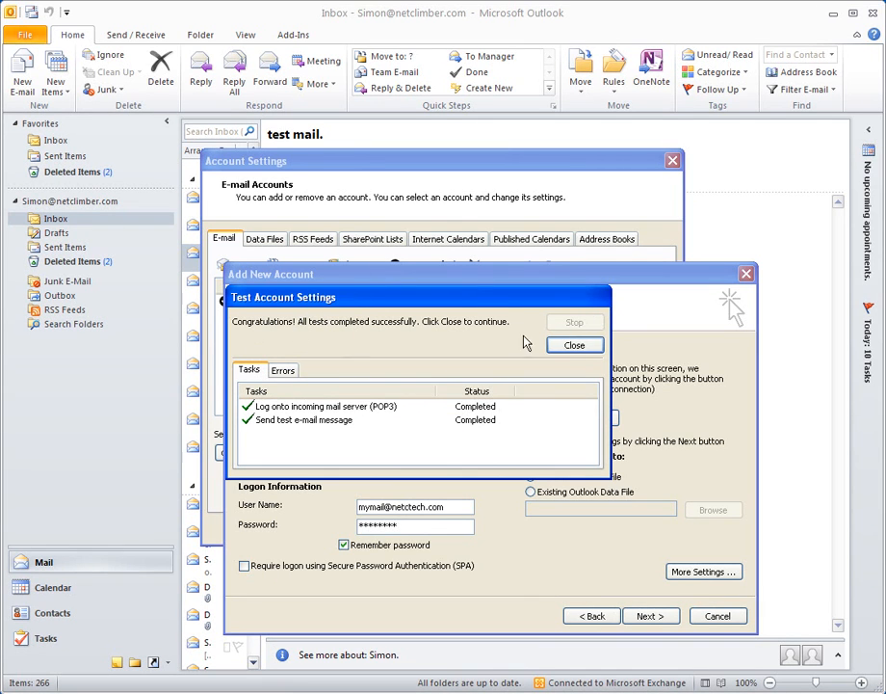
click(572, 345)
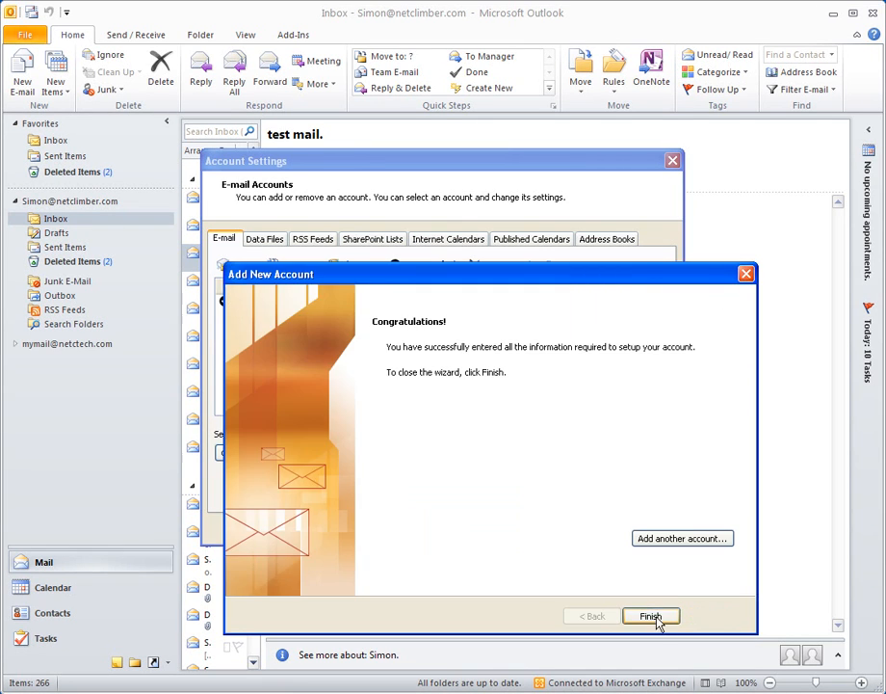
click(657, 621)
click(646, 531)
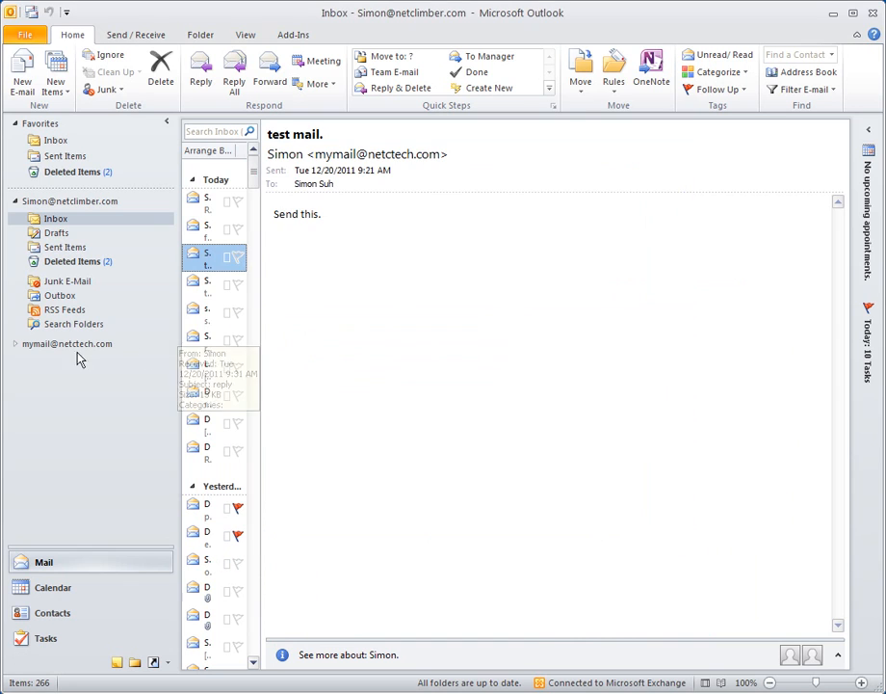
Step: Expand the netctech account's folders and open its empty Inbox
click(37, 348)
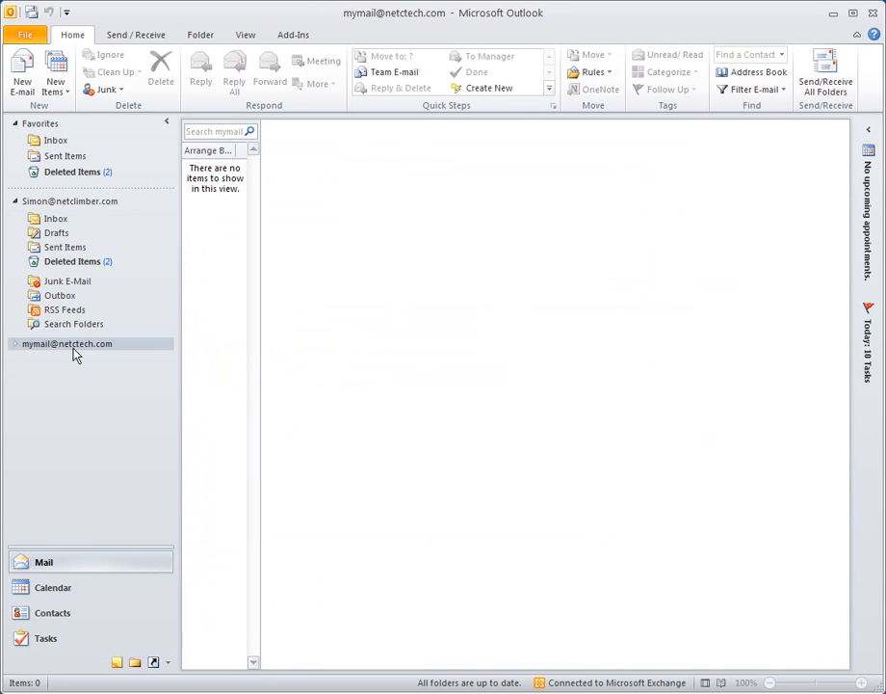
click(14, 344)
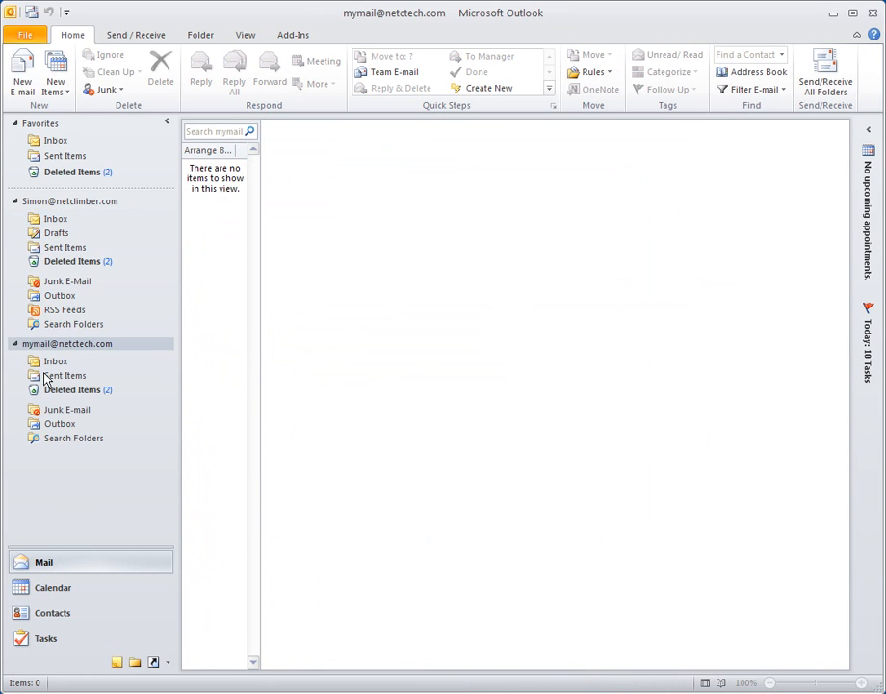
click(53, 363)
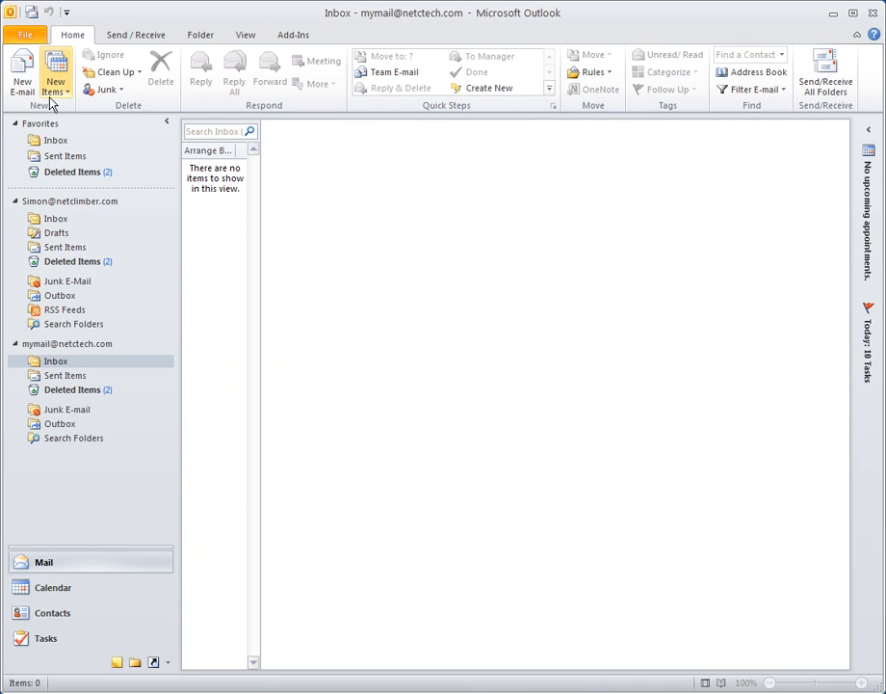
click(136, 34)
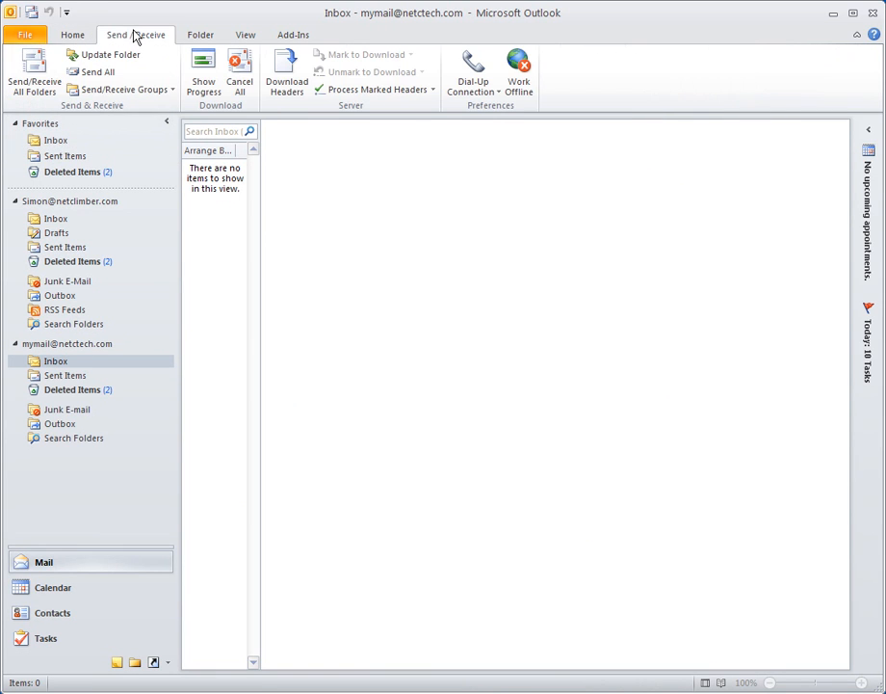
Step: Send/receive all folders and review the two Microsoft Outlook Test Messages in the Inbox
click(47, 77)
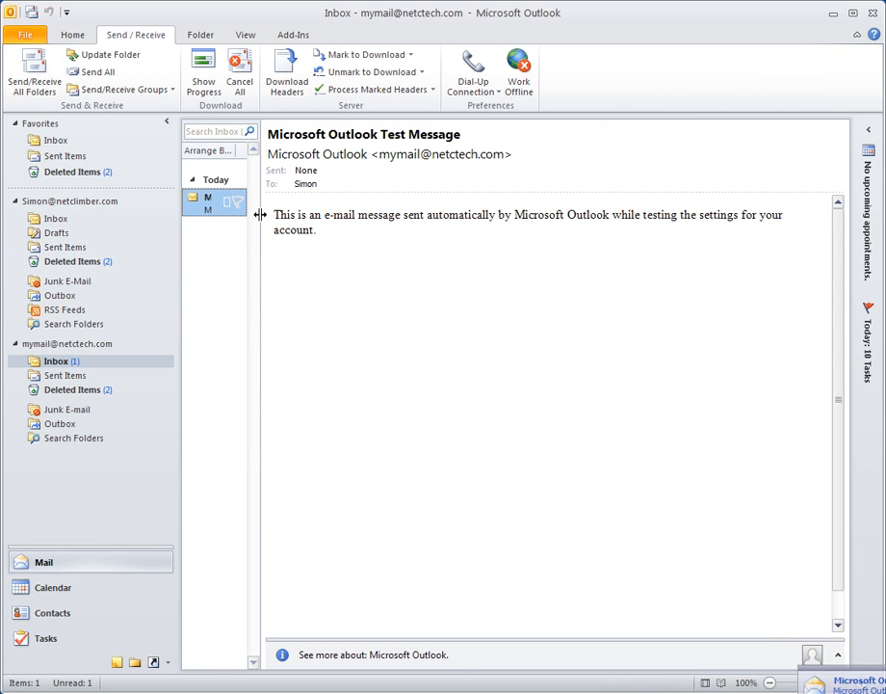
drag(258, 214, 455, 225)
click(233, 233)
click(251, 206)
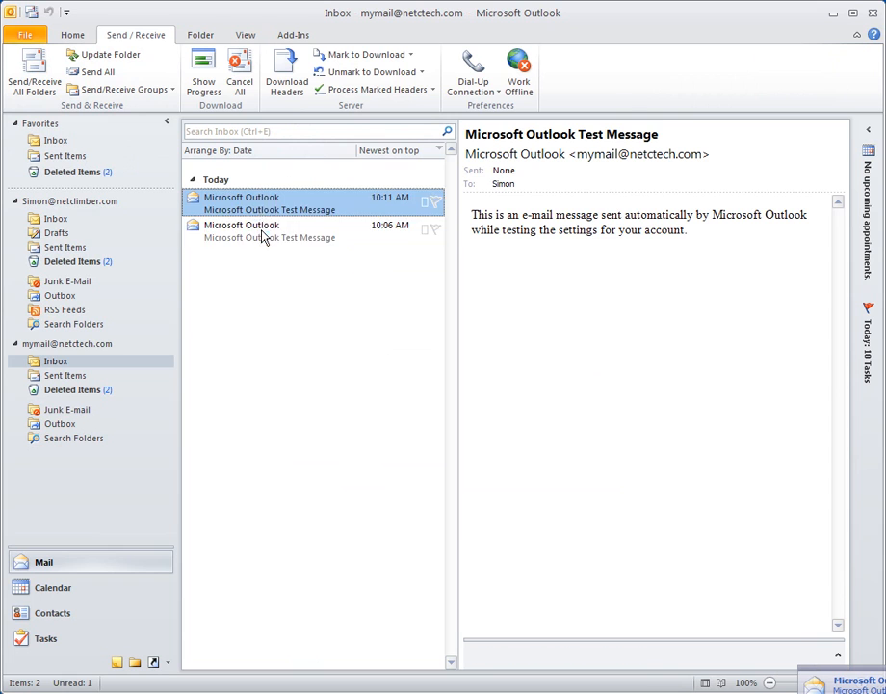
click(262, 231)
click(267, 207)
drag(458, 239, 263, 255)
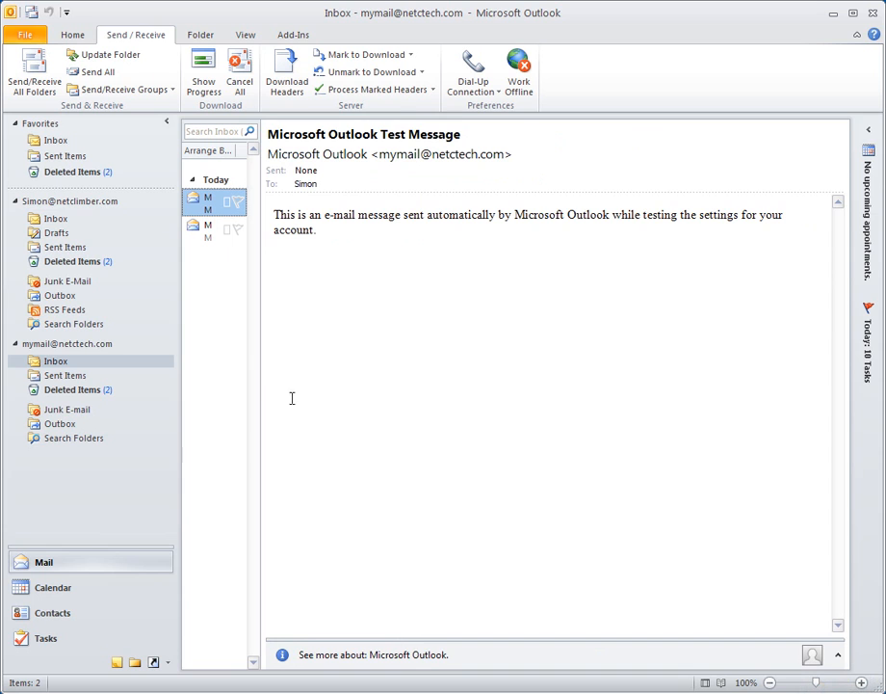
click(54, 367)
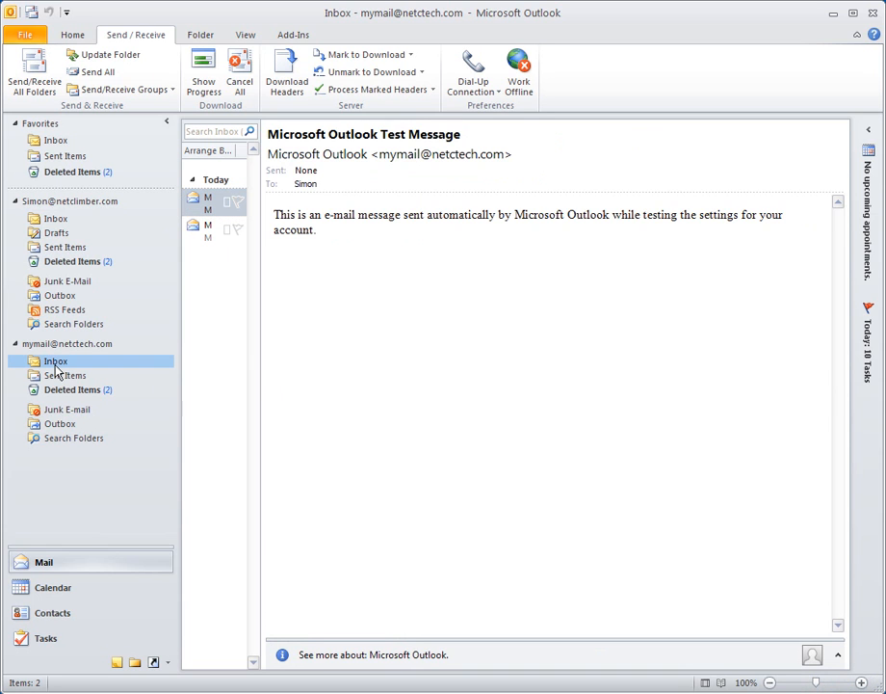
click(60, 35)
Step: Compose a test e-mail to the account's own address with a subject and one-line body, and send it
click(22, 75)
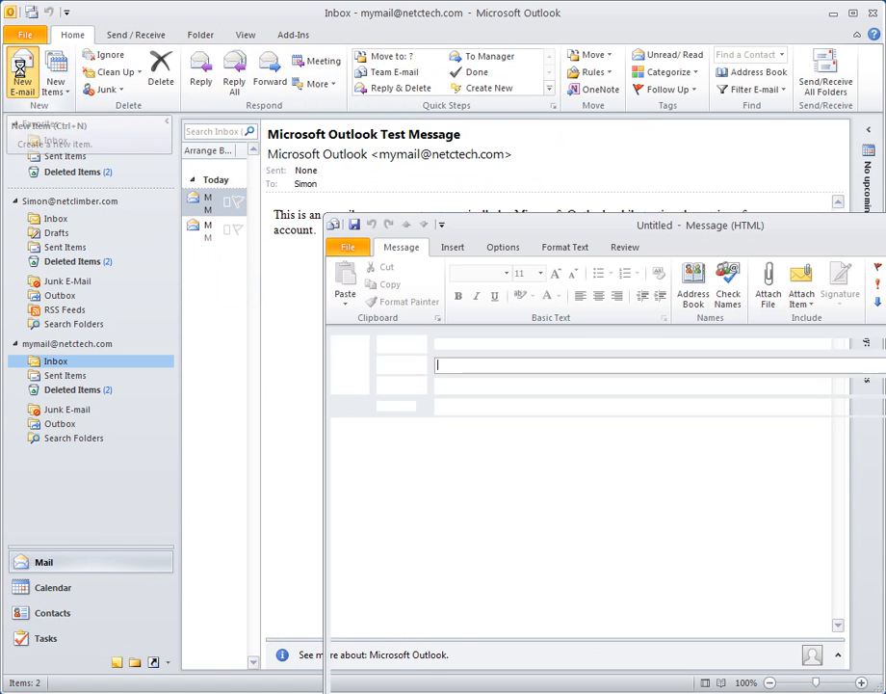
drag(471, 231, 323, 221)
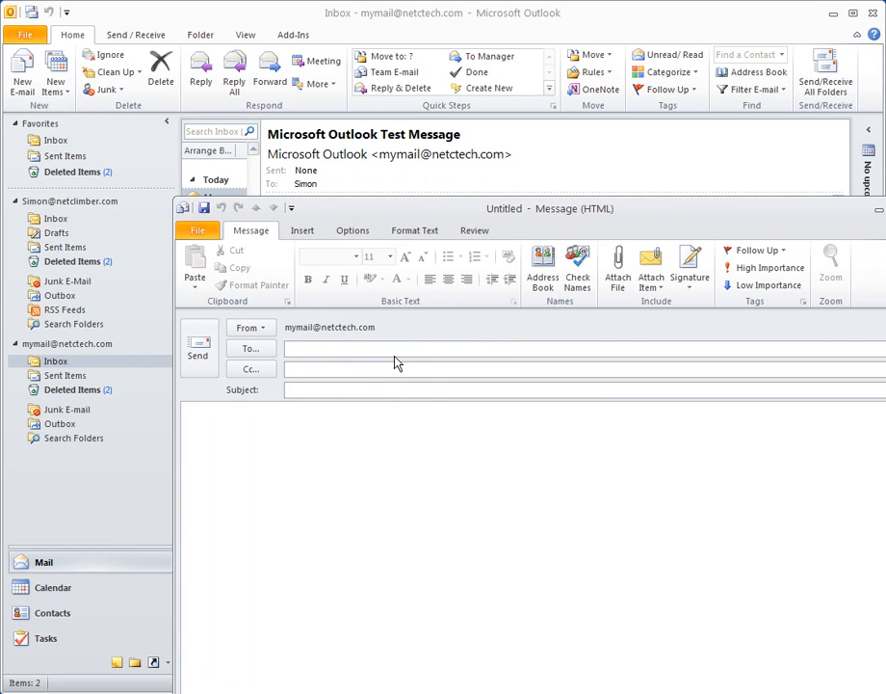
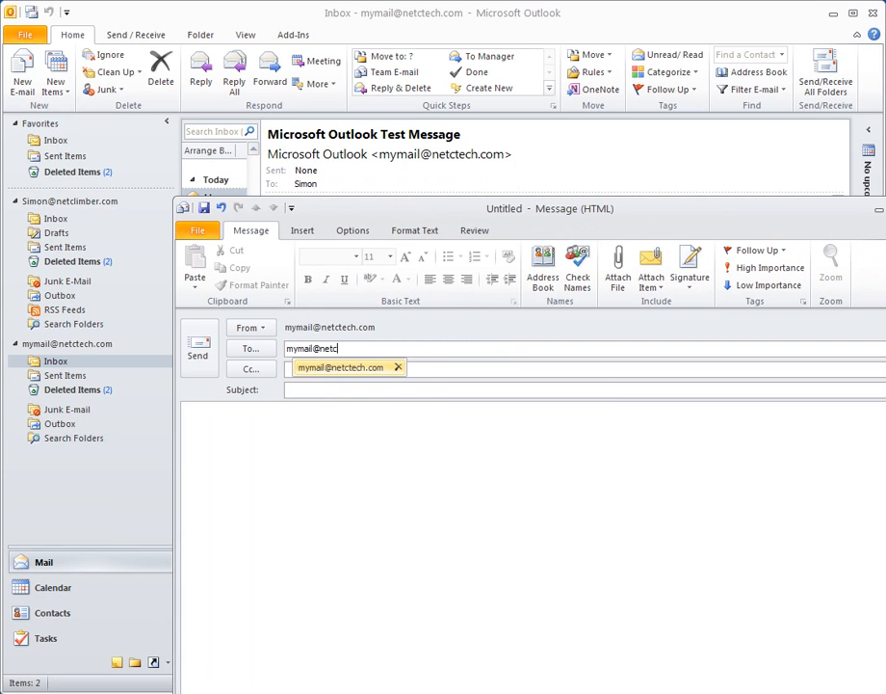
click(353, 391)
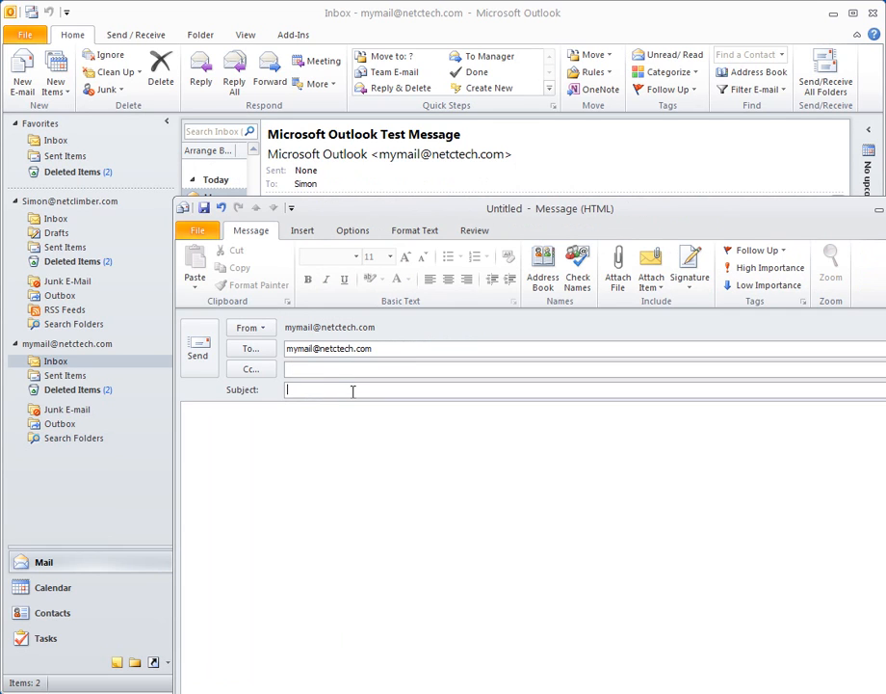
text(this is a test email to make sure)
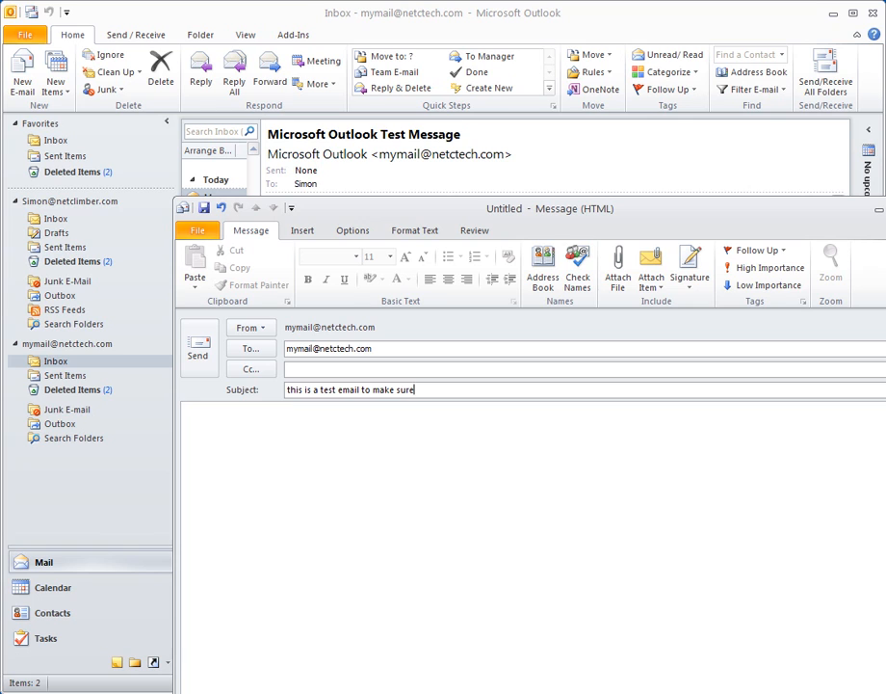
text( that i can both send and receive mail on thi)
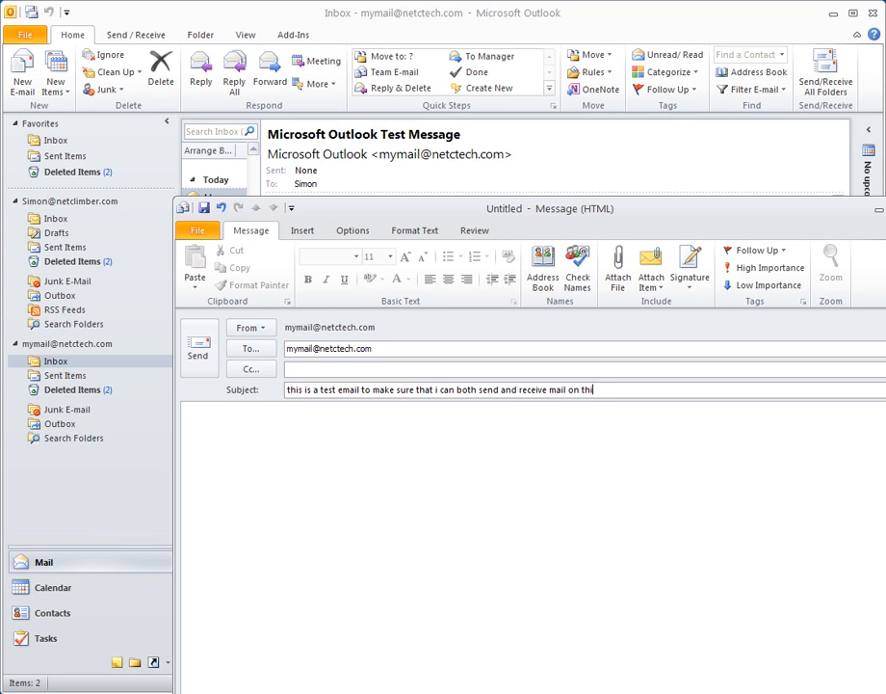
text(s email)
click(243, 403)
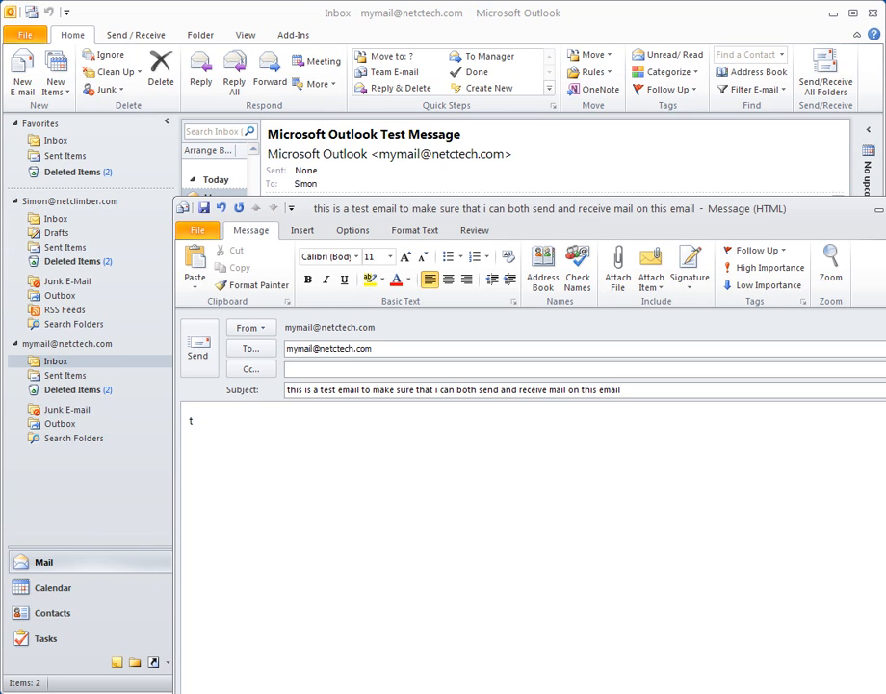
text(This is the body of th)
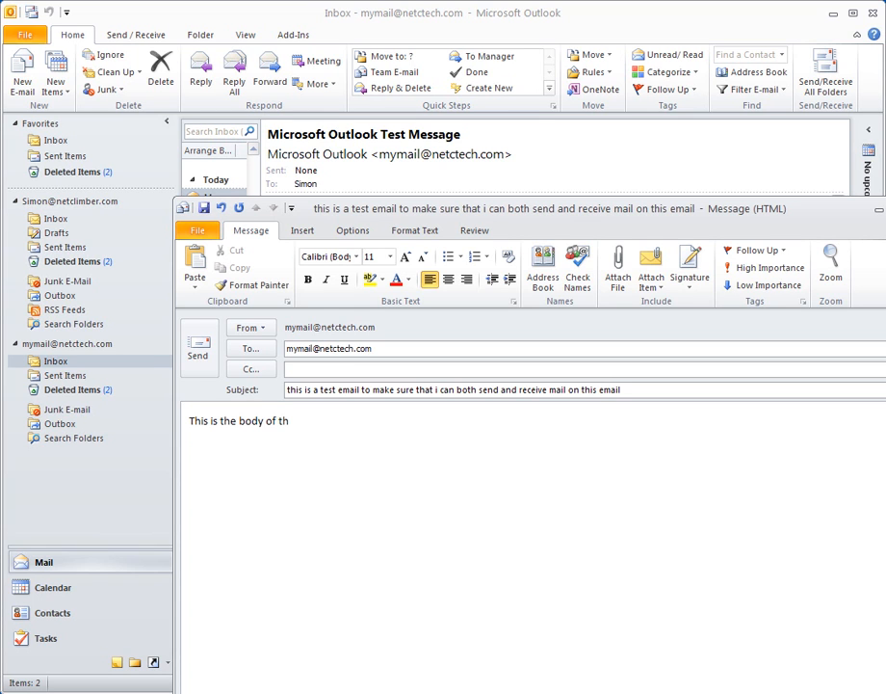
text(e email message that I a)
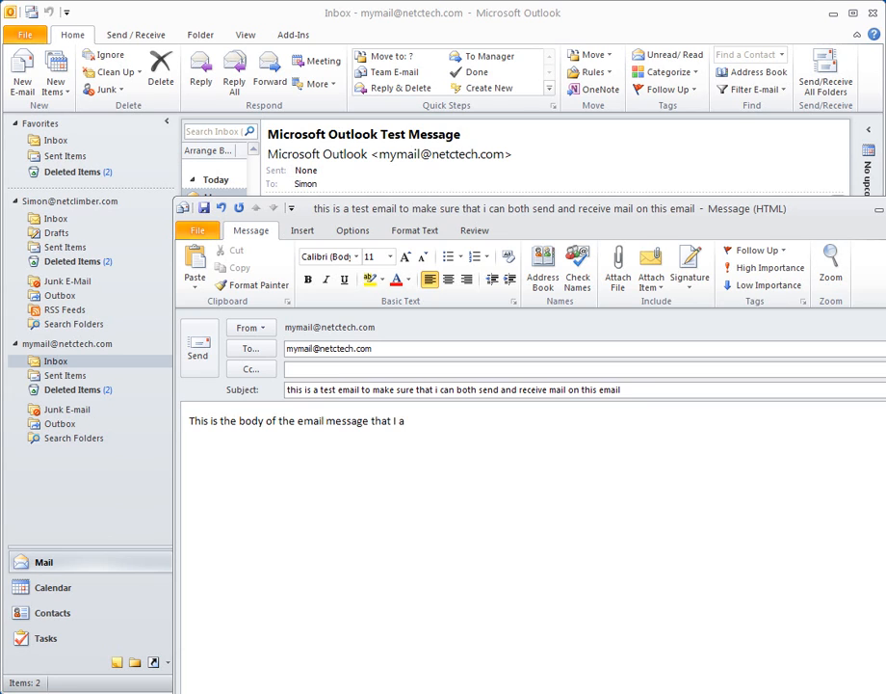
text(m currently creating.)
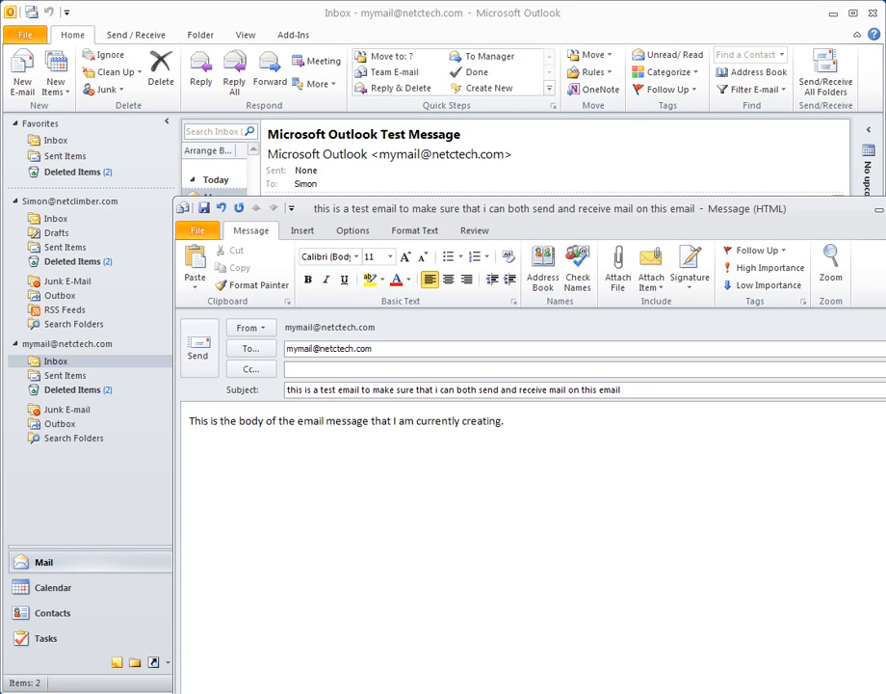
click(196, 355)
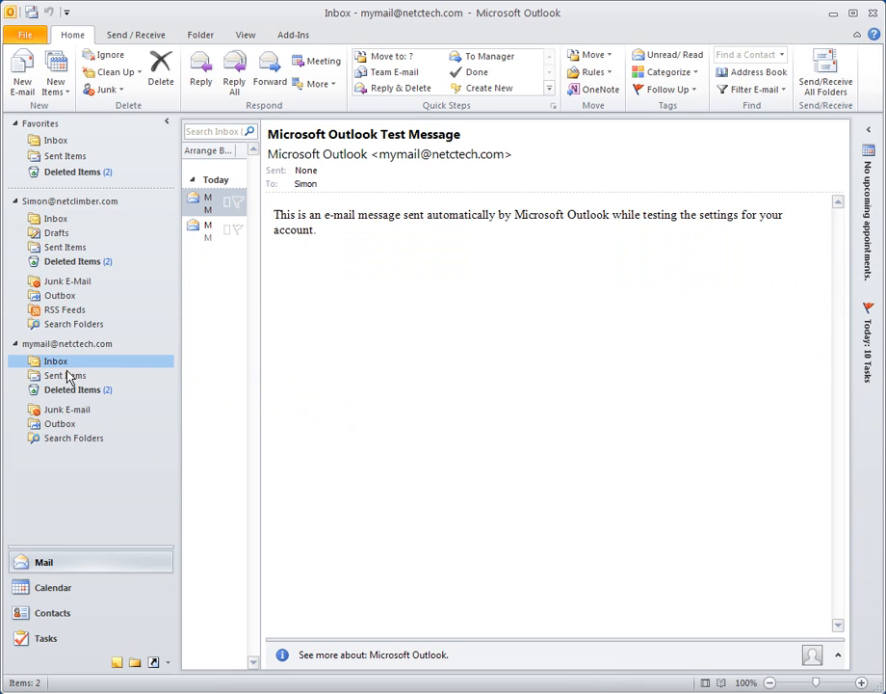
Step: Send/receive all folders and open the newly arrived self-sent test e-mail to read its body
drag(257, 208, 359, 212)
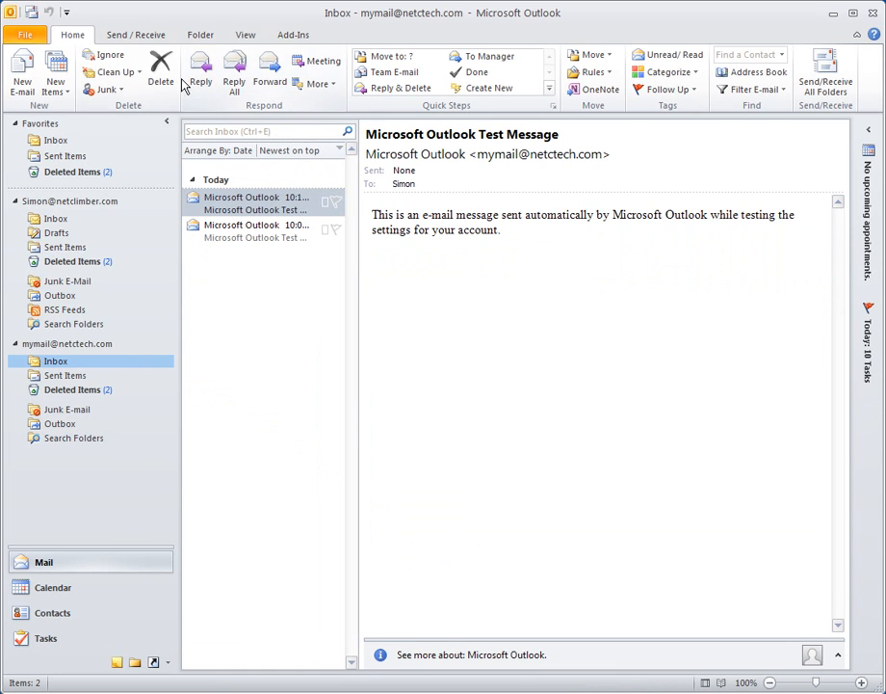
click(135, 35)
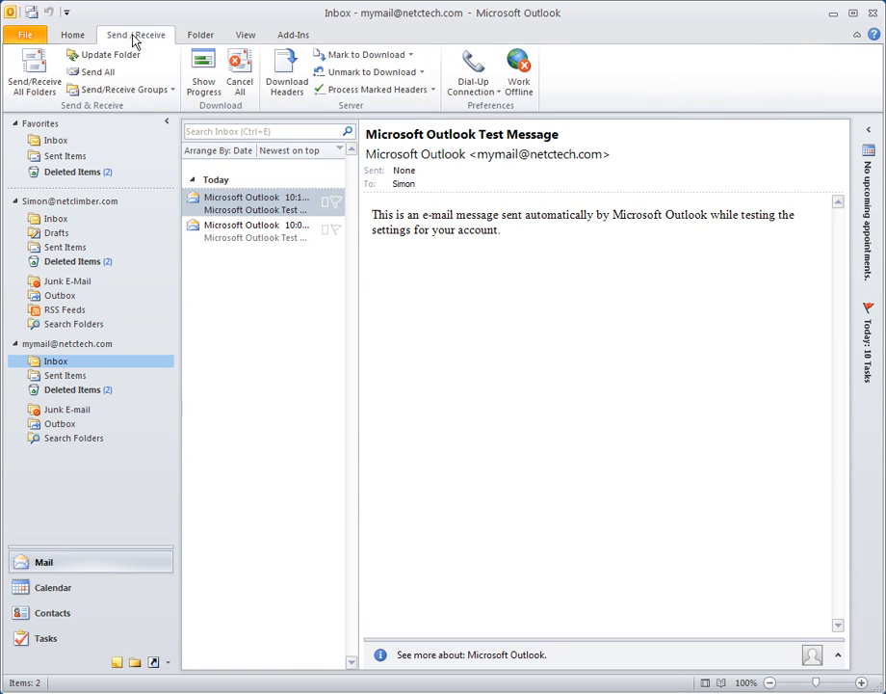
click(33, 67)
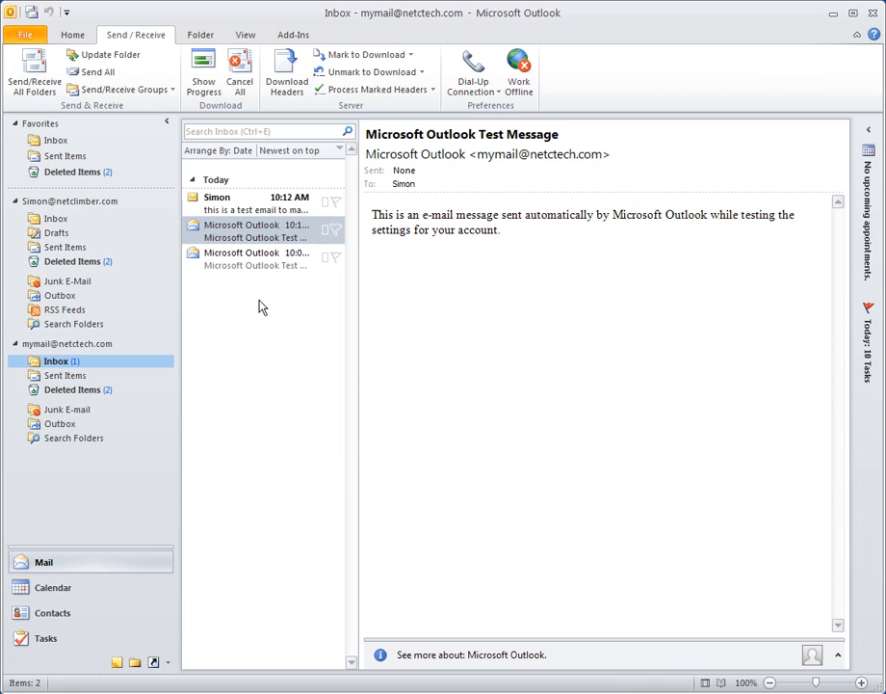
click(236, 202)
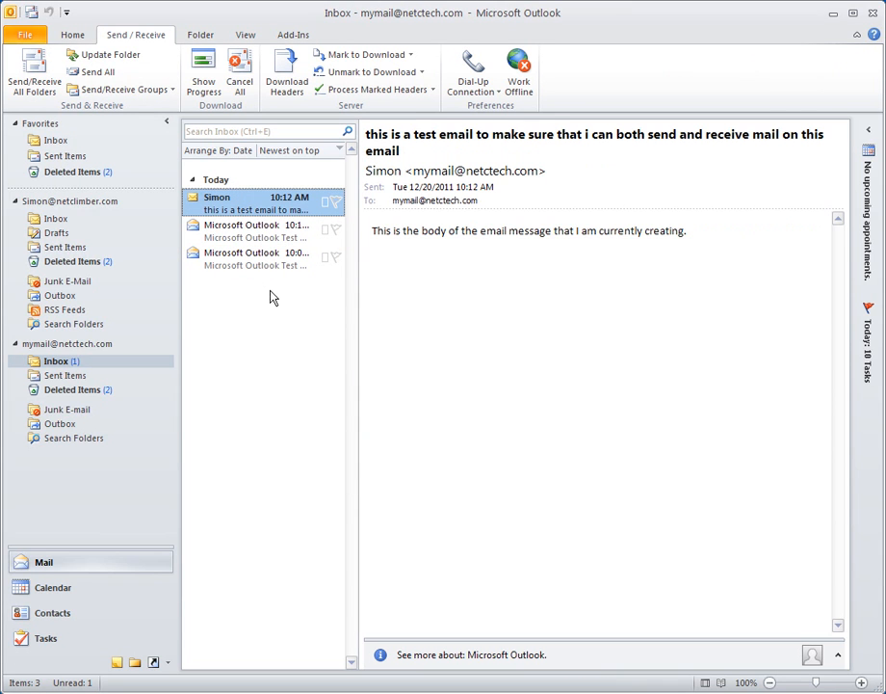
drag(394, 233, 476, 232)
click(575, 248)
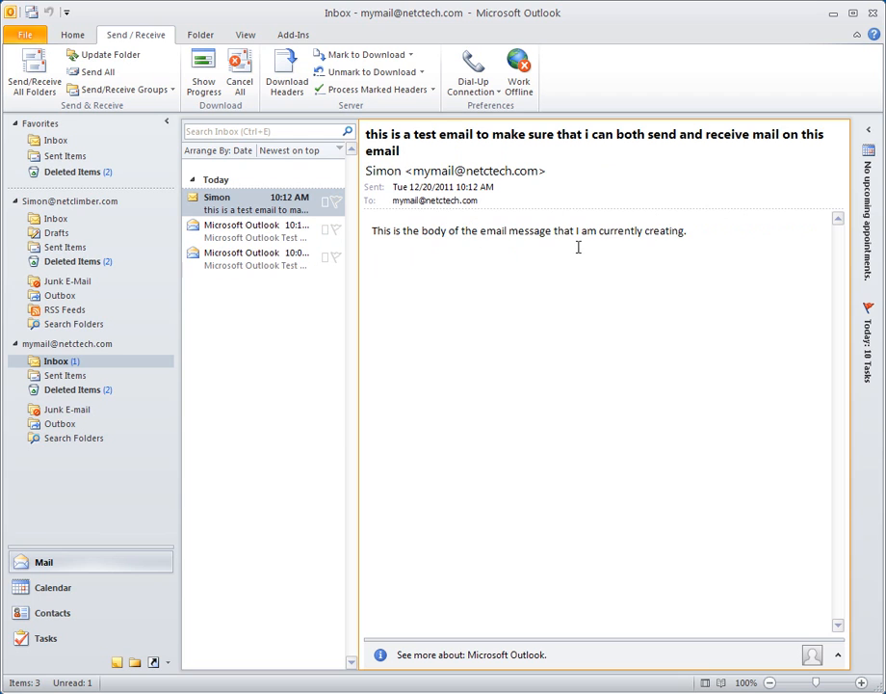